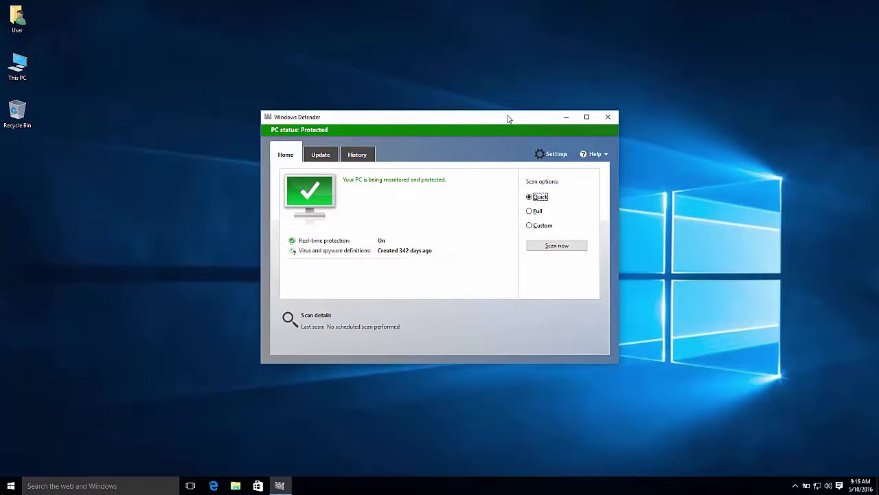
- Close the Windows Defender window to return to the desktop
left_click(608, 116)
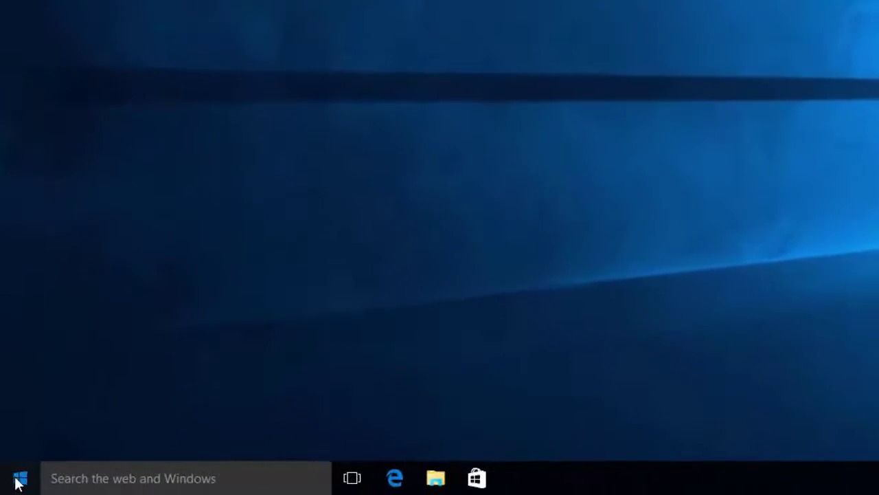
- Search the Start menu for gpedit.msc to launch the Local Group Policy Editor
left_click(19, 481)
left_click(96, 477)
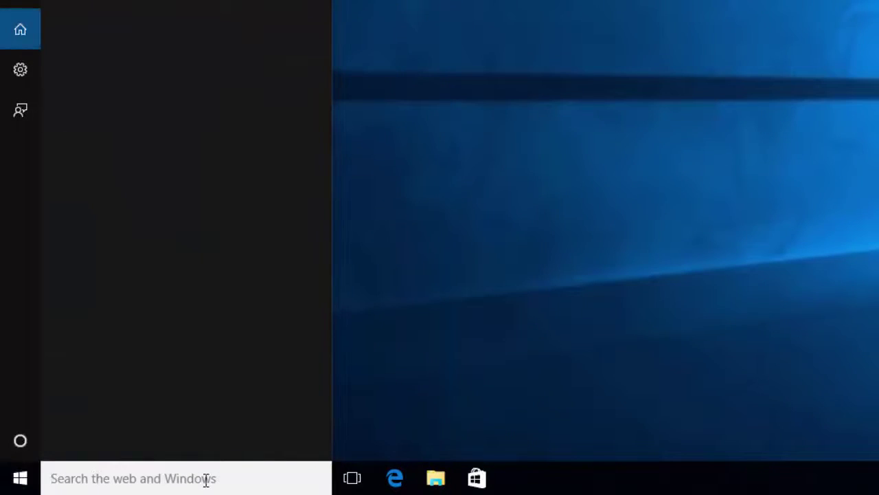
type("gpedit.")
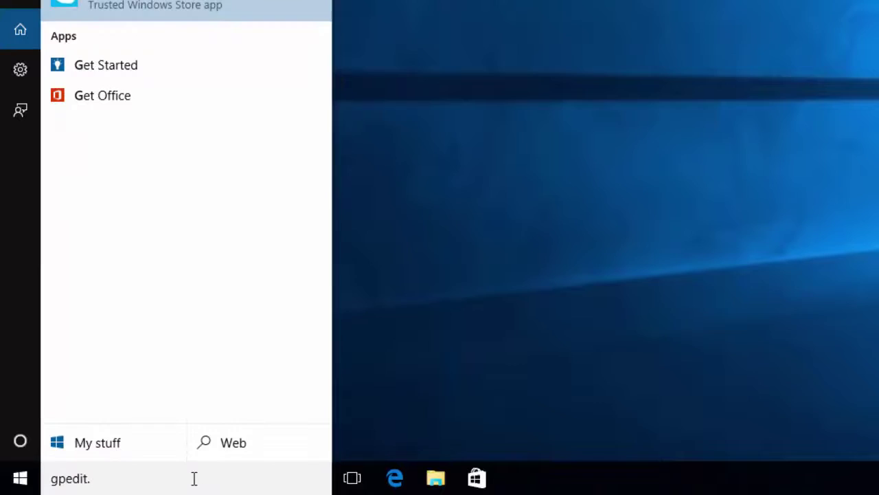
type("msc")
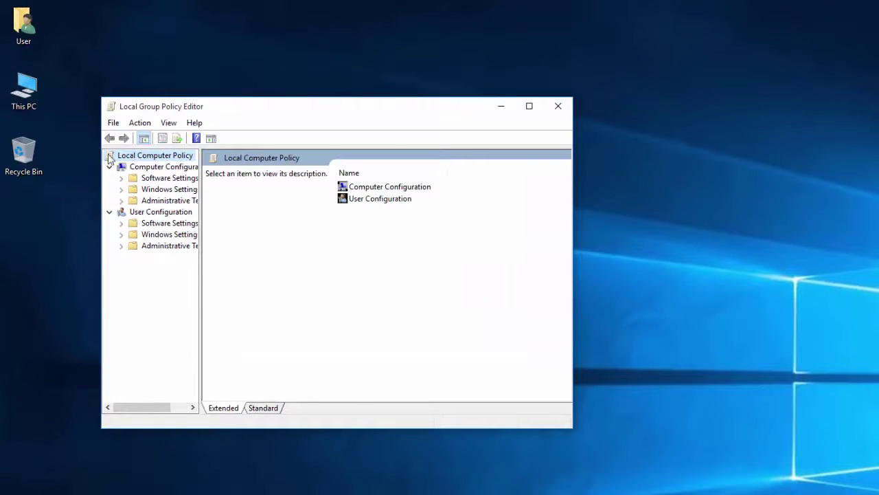
- Maximize the editor, widen the tree, and expand Administrative Templates > Windows Components
left_click(529, 106)
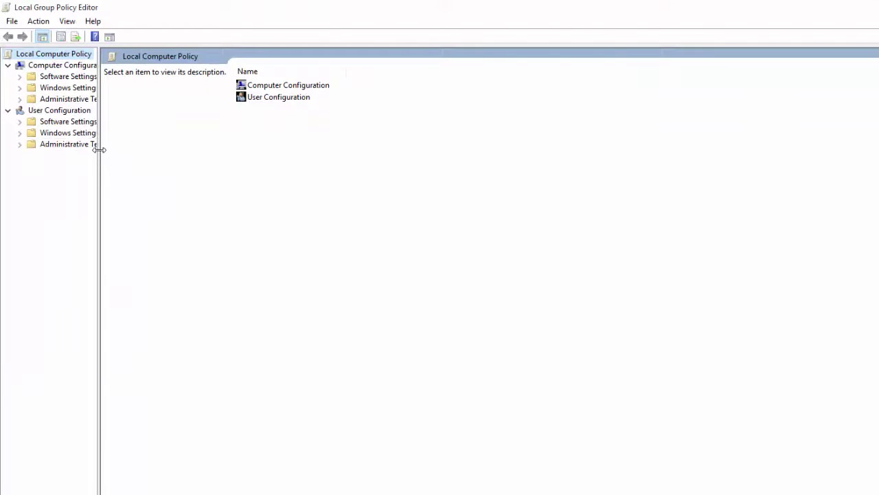
left_click_drag(102, 149, 173, 157)
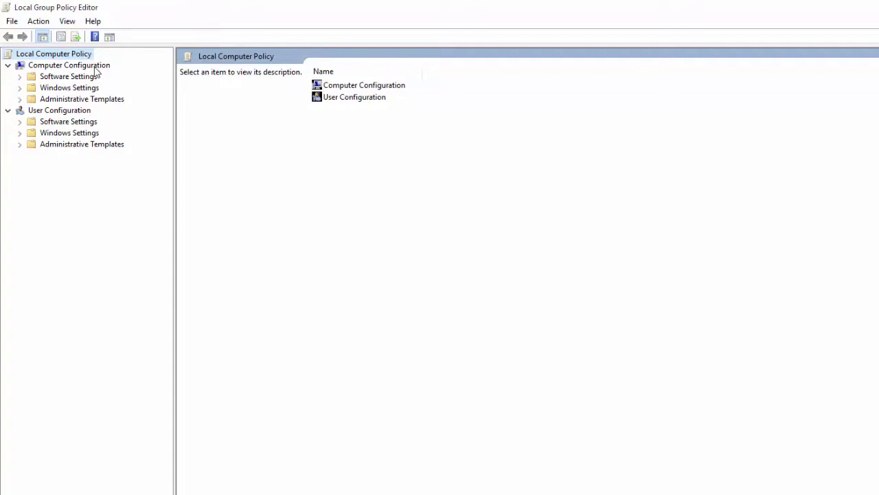
double_click(76, 100)
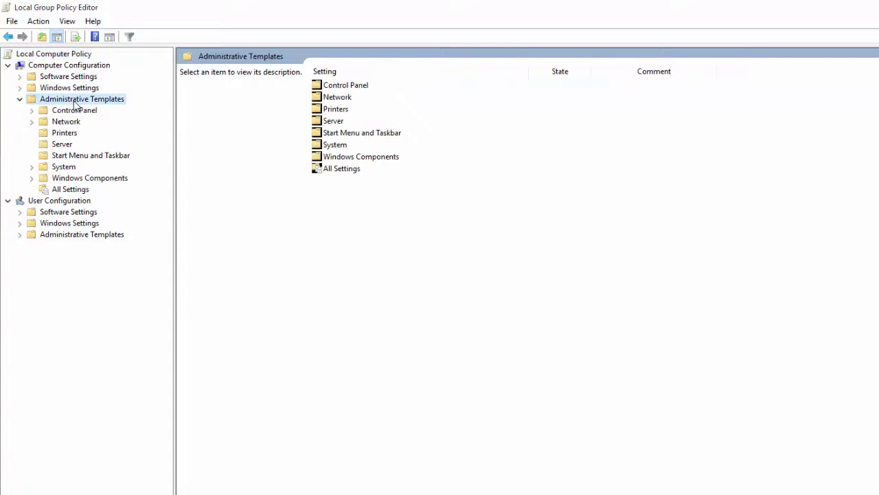
double_click(81, 178)
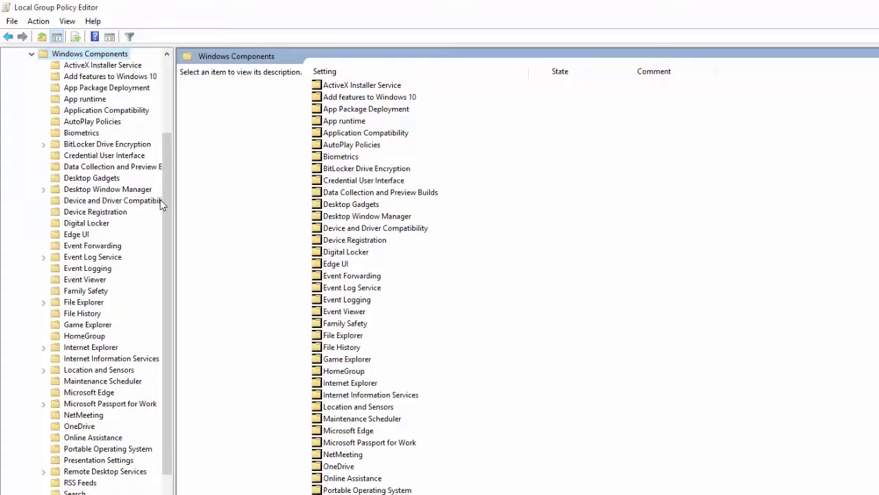
left_click_drag(169, 211, 164, 362)
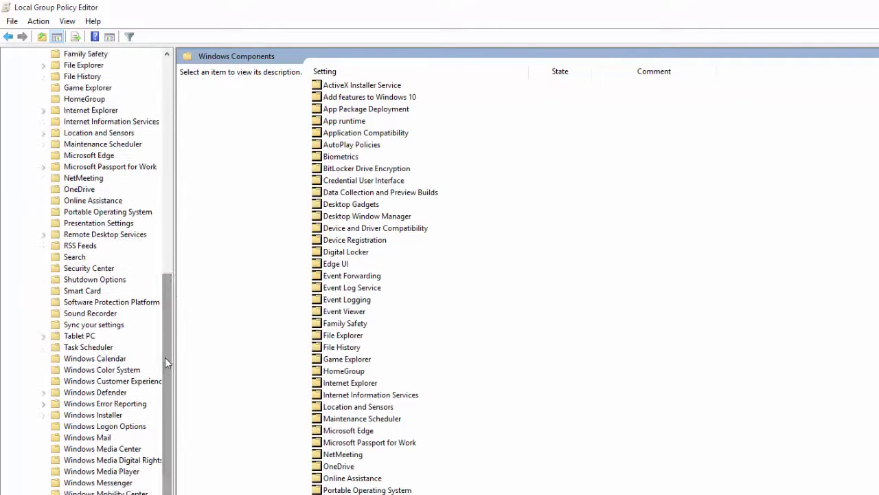
- Open the 'Turn off Windows Defender' policy from the Windows Defender folder's settings
left_click(117, 394)
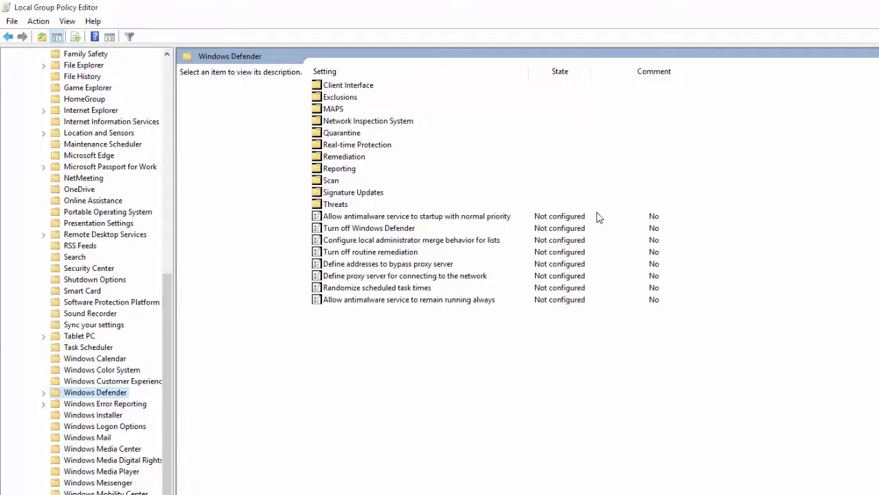
left_click(706, 202)
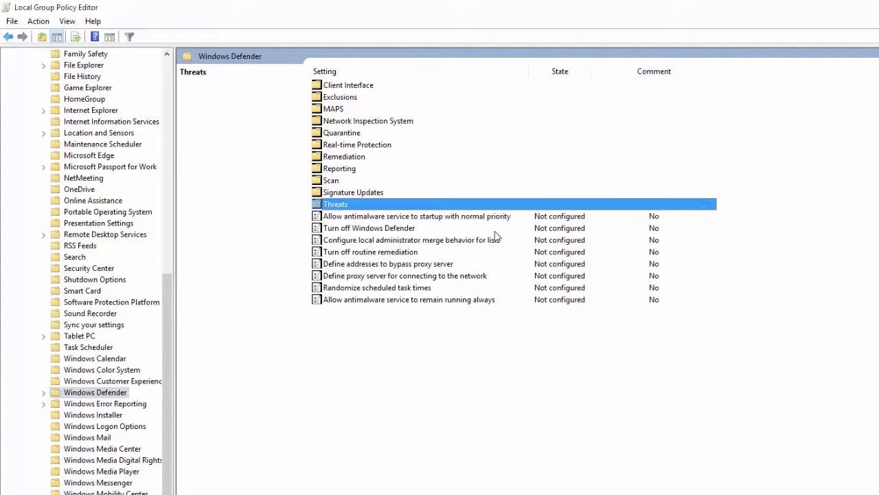
left_click(396, 233)
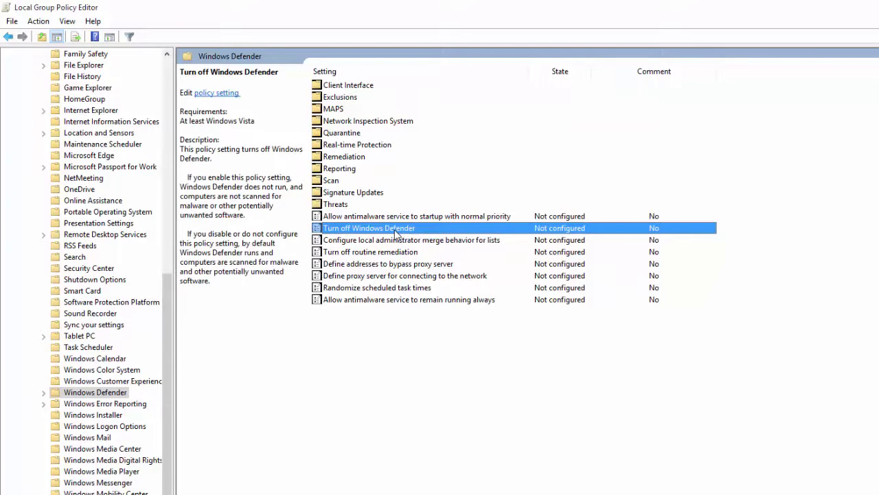
double_click(396, 234)
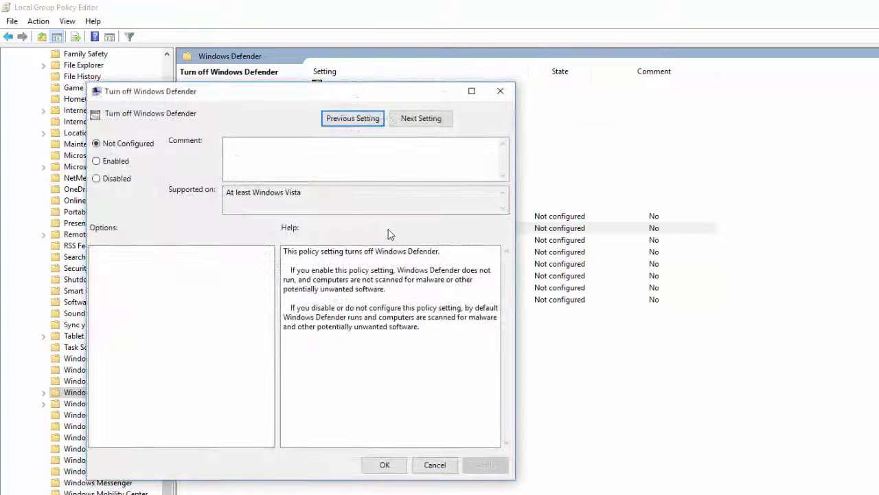
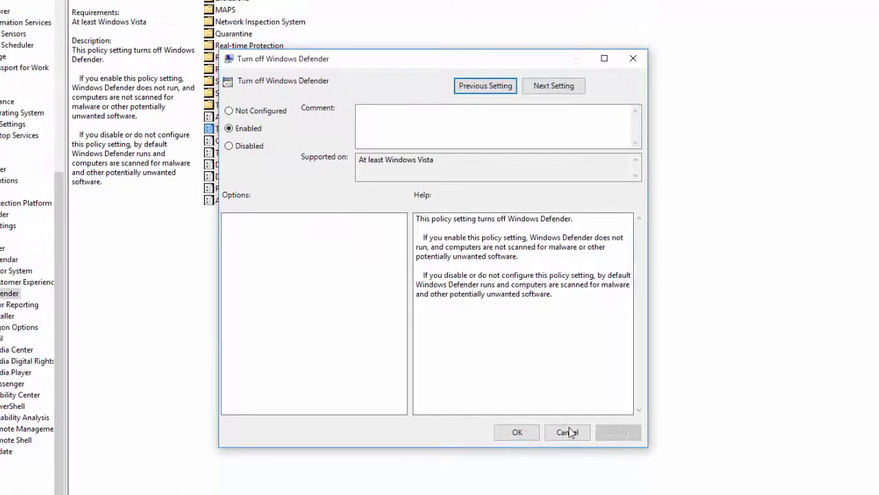
- Confirm the Turn off Windows Defender policy as Enabled and clear the list selection
left_click(517, 432)
left_click(668, 212)
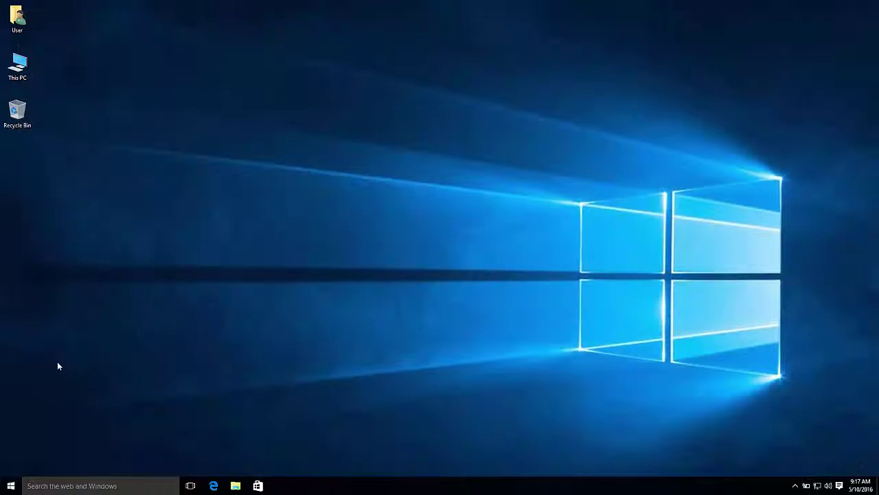
left_click(12, 486)
left_click(31, 484)
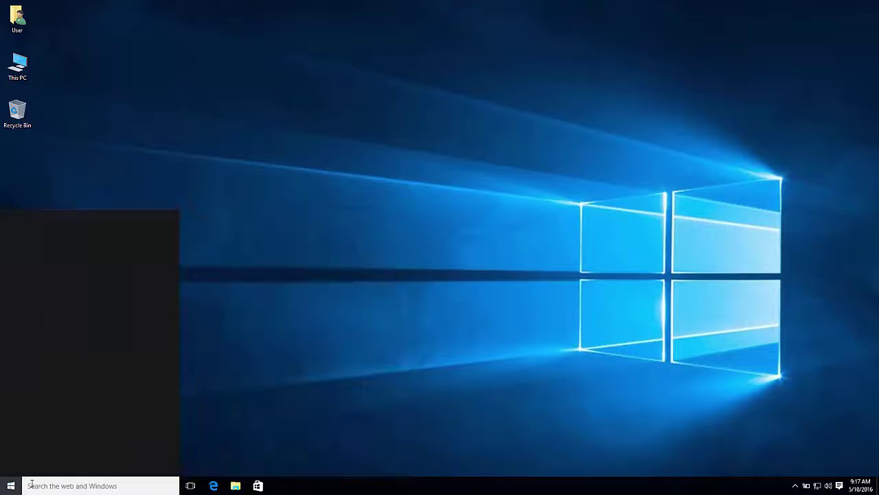
type("windows de")
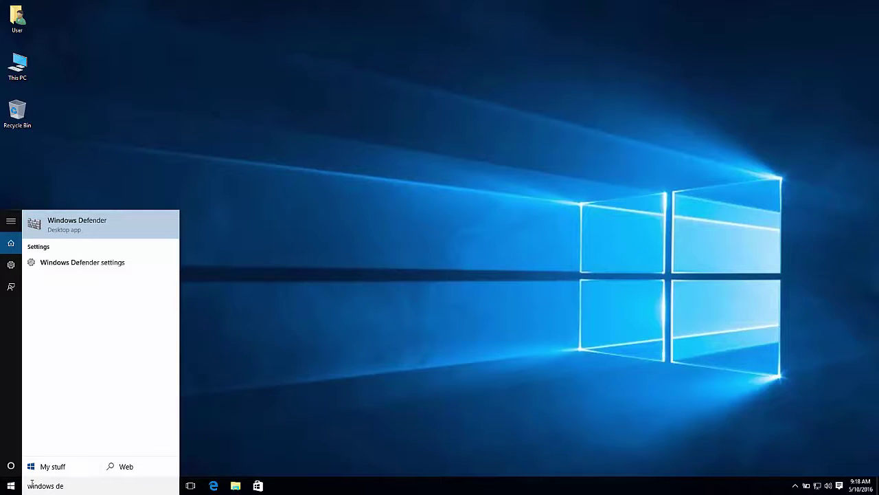
left_click(90, 232)
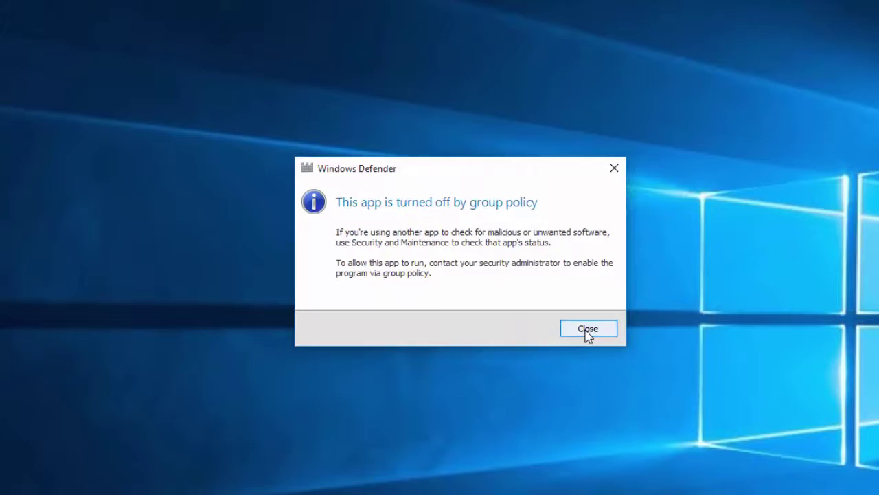
left_click(588, 329)
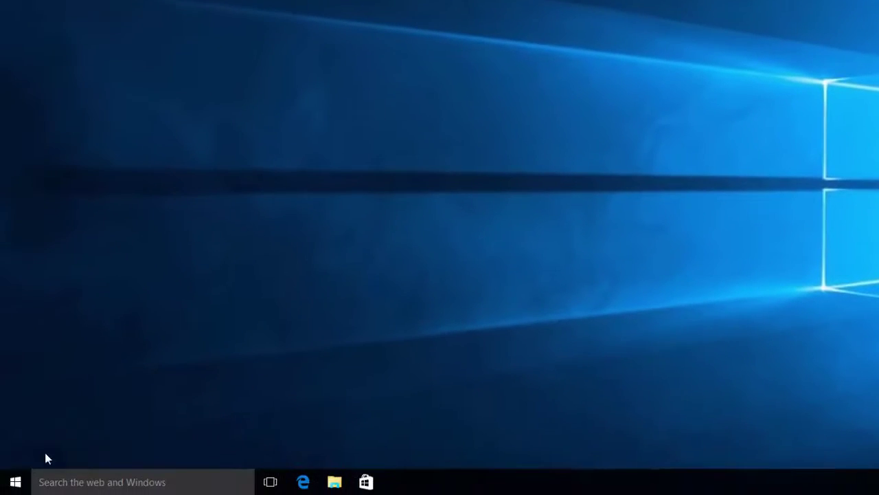
- Launch gpedit.msc and browse to Administrative Templates > Windows Components > Windows Defender
left_click(15, 482)
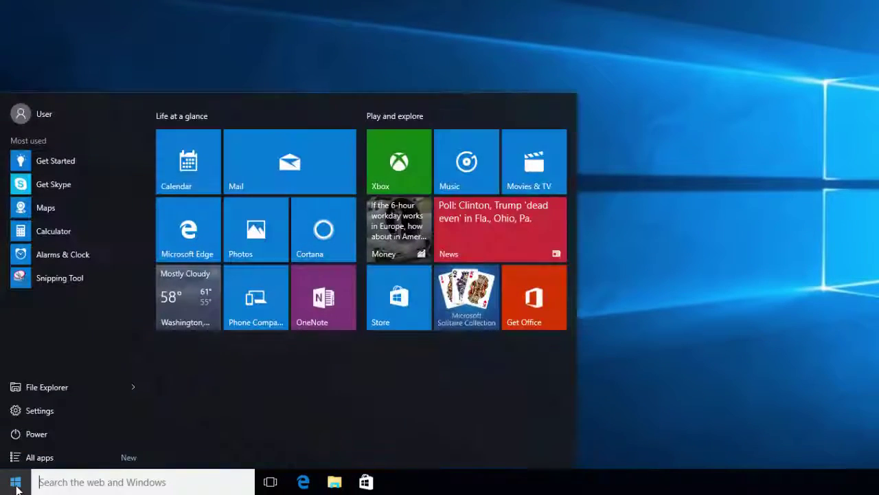
type("gpedit")
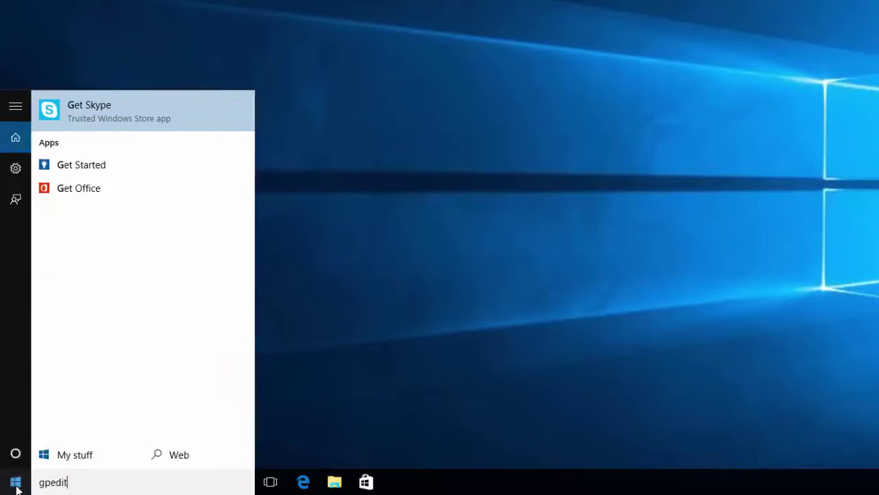
type(".msc")
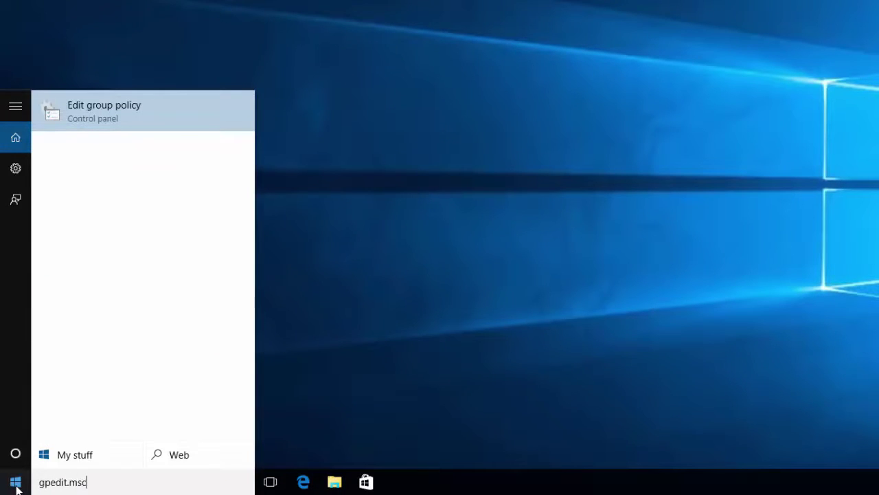
key("Return")
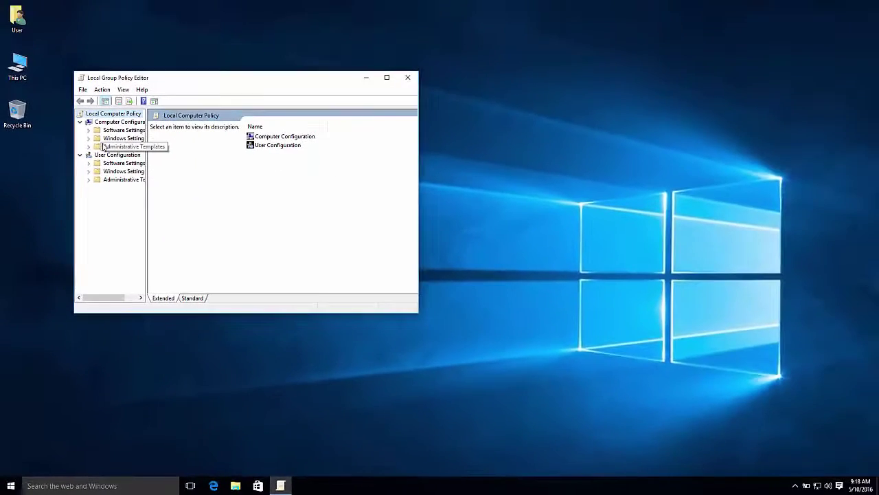
double_click(103, 146)
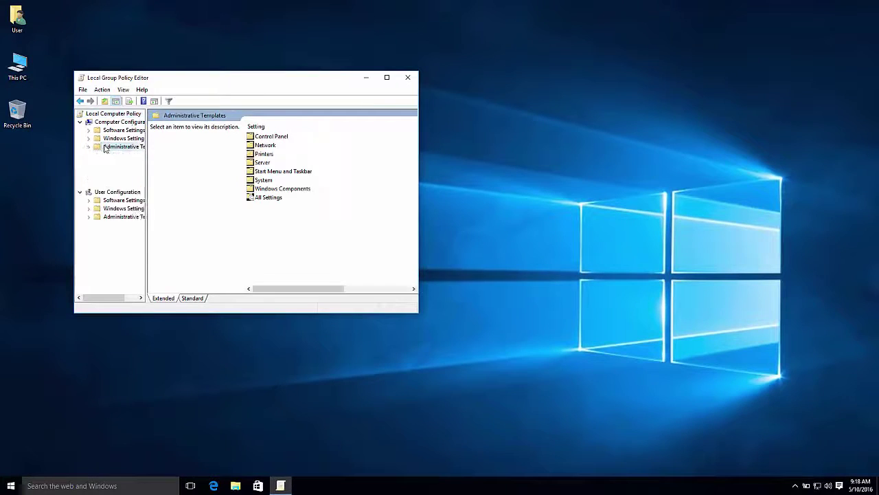
double_click(203, 70)
double_click(222, 15)
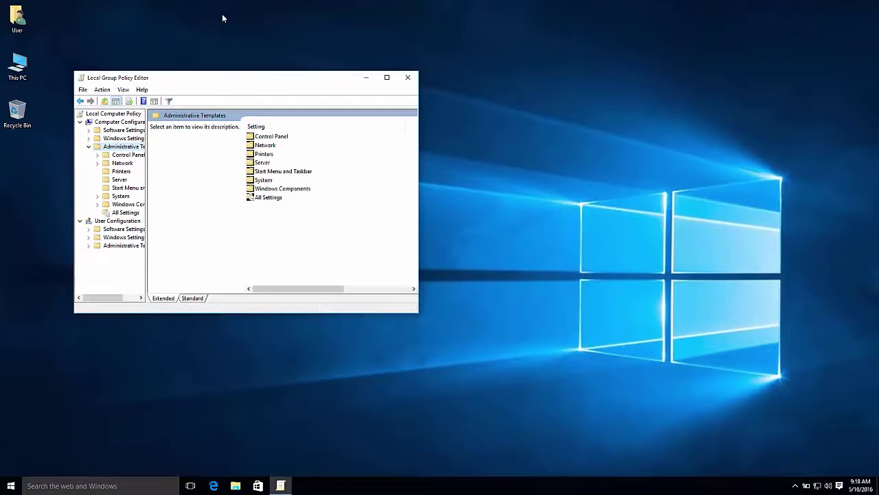
double_click(239, 83)
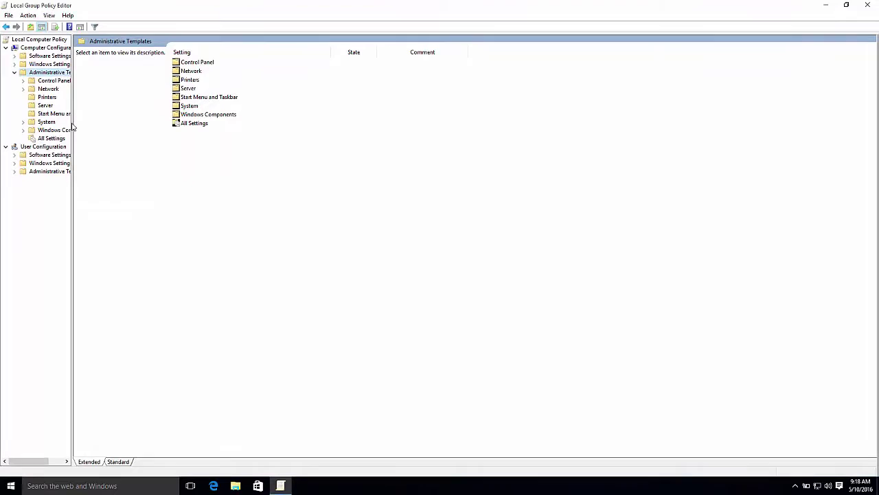
left_click_drag(75, 123, 119, 136)
double_click(55, 129)
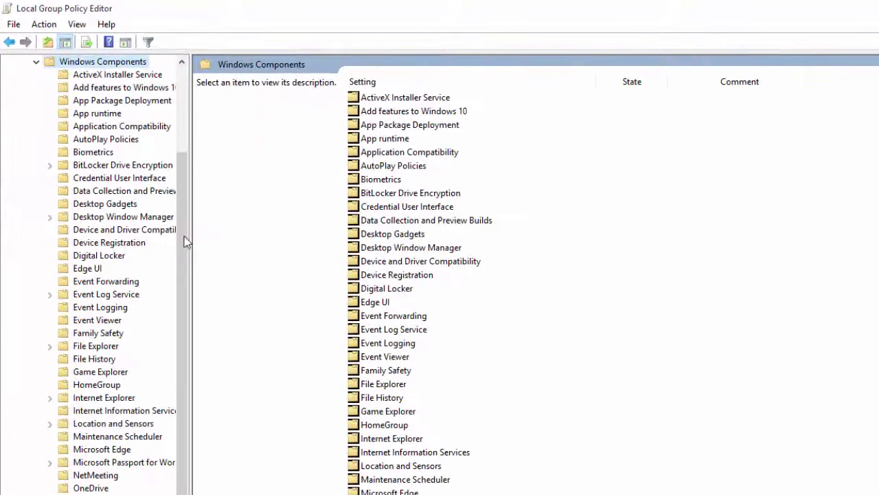
left_click_drag(186, 240, 155, 491)
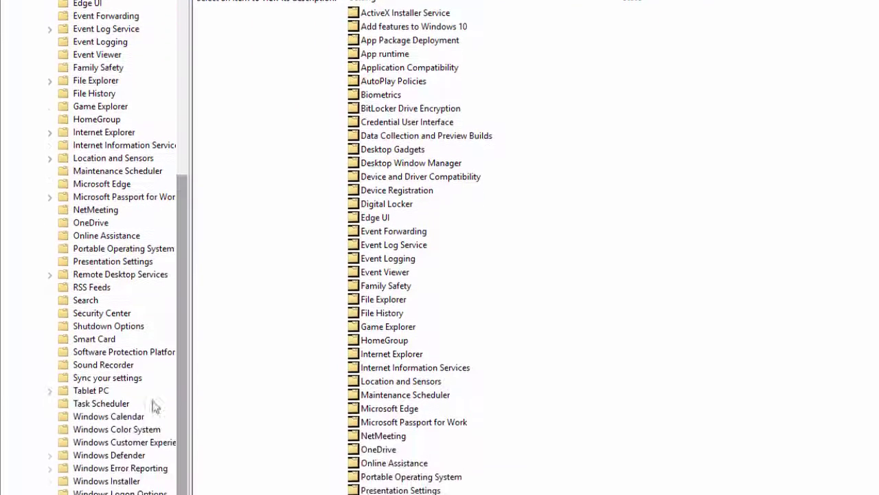
left_click(141, 456)
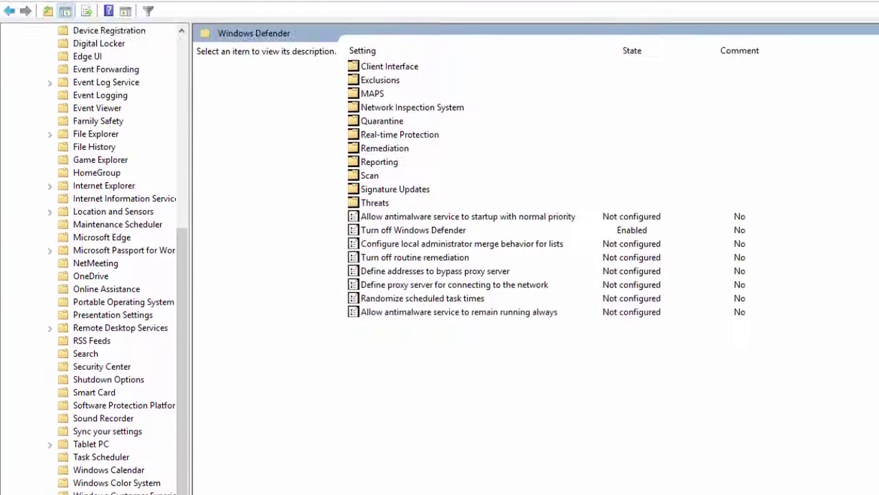
- Set the Turn off Windows Defender policy to Not Configured and apply it
double_click(404, 263)
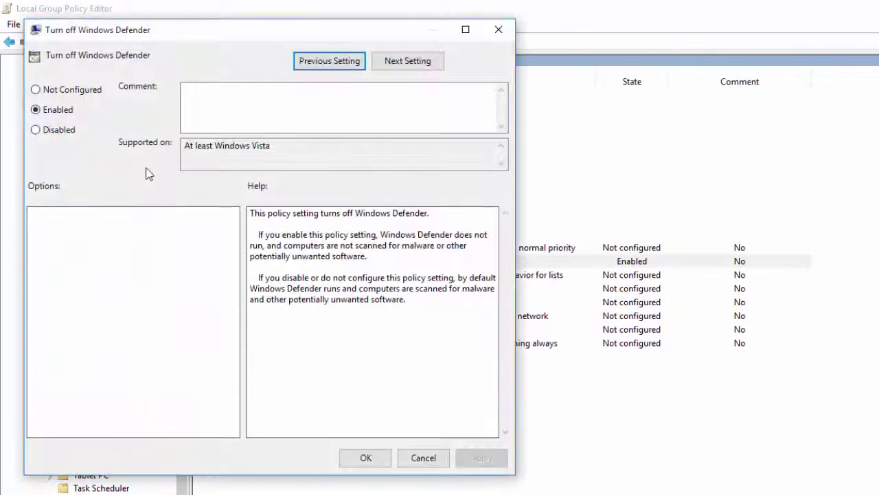
left_click(53, 94)
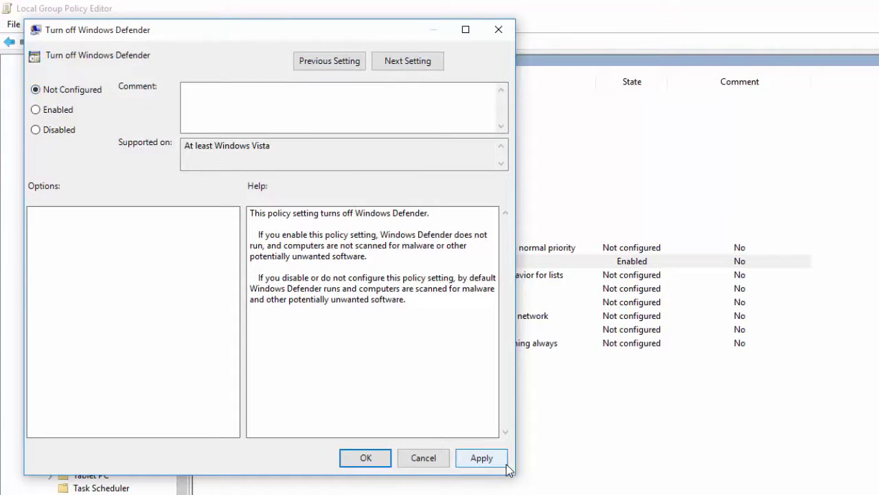
left_click(482, 457)
left_click(366, 457)
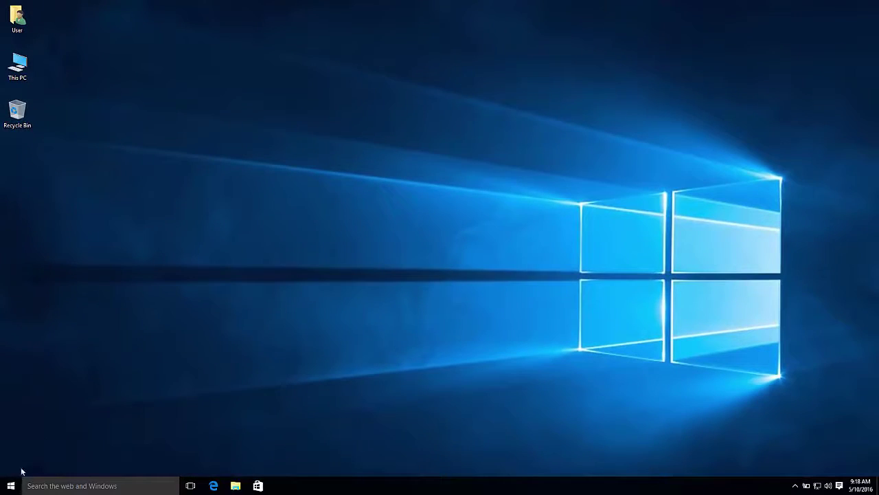
left_click(10, 489)
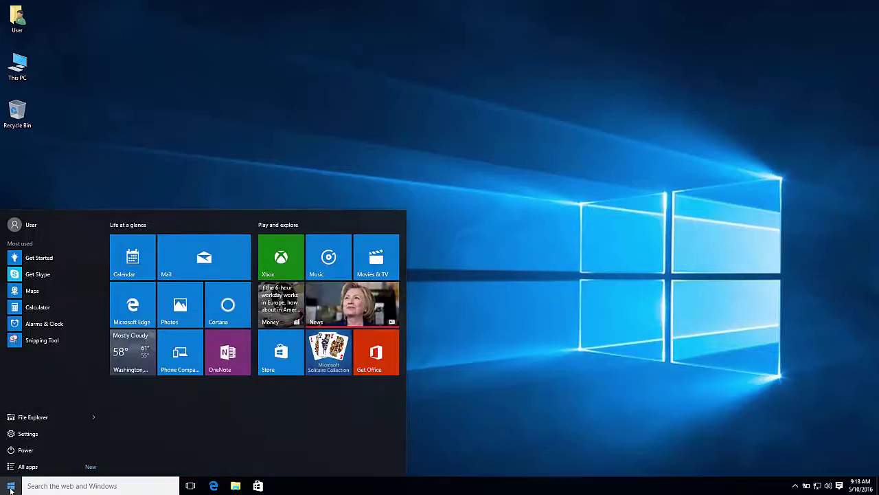
type("windows de")
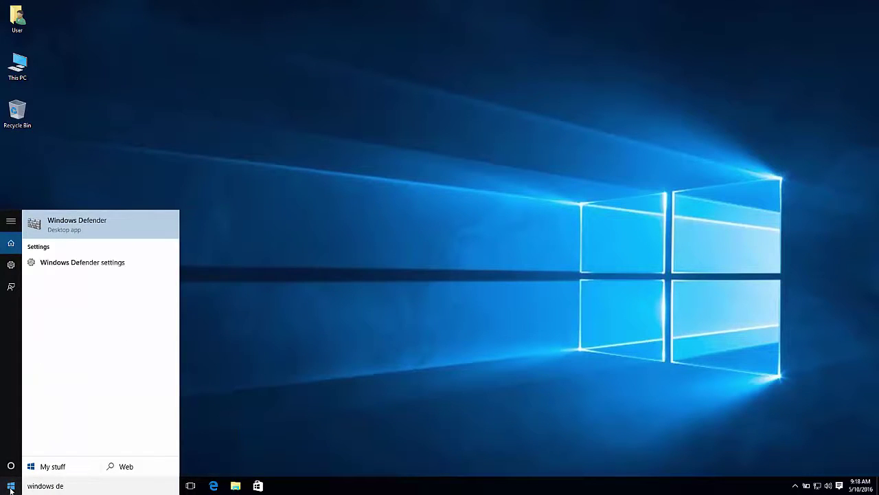
key("Return")
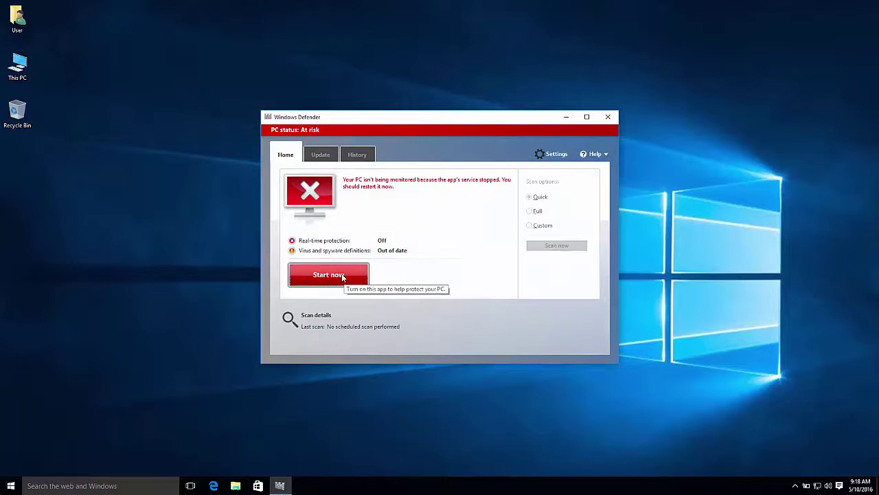
left_click(605, 123)
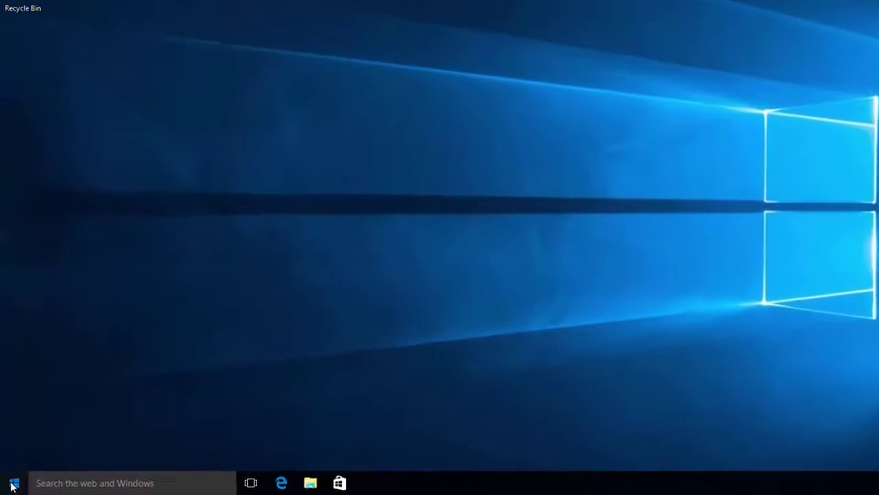
- Launch regedit from the Start search and allow it through User Account Control
left_click(10, 485)
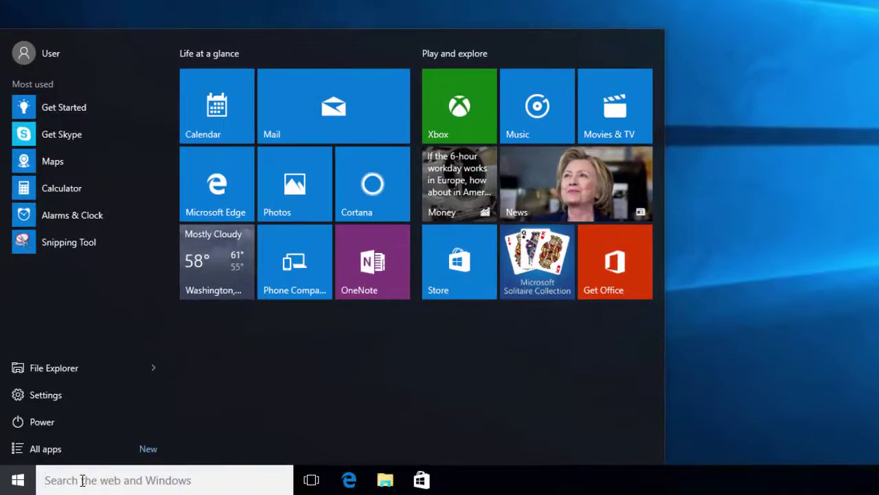
left_click(83, 479)
type("reged")
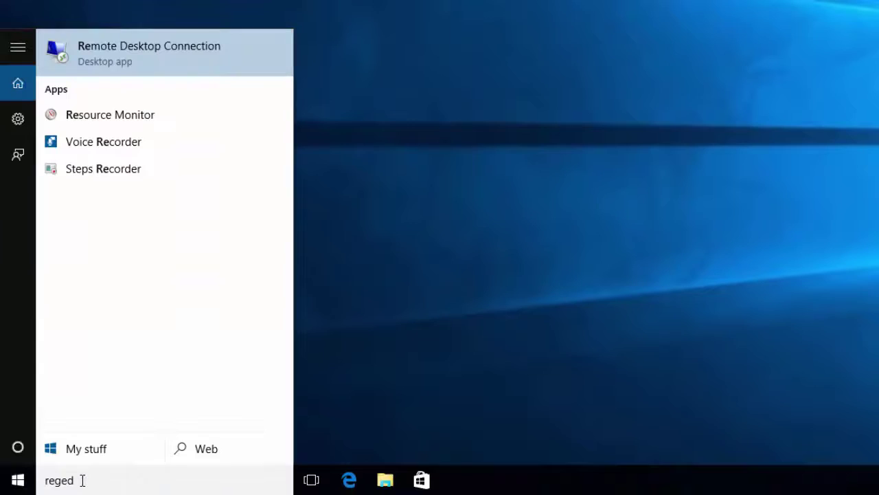
type("it")
key("Return")
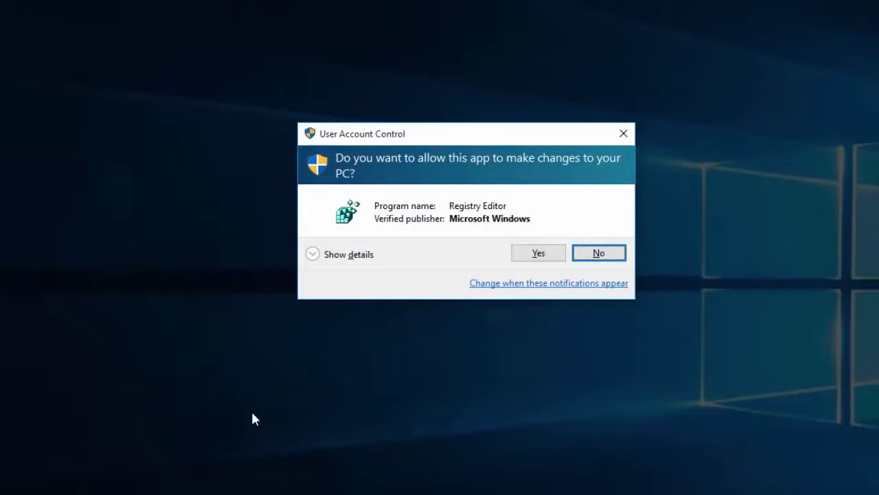
left_click(542, 259)
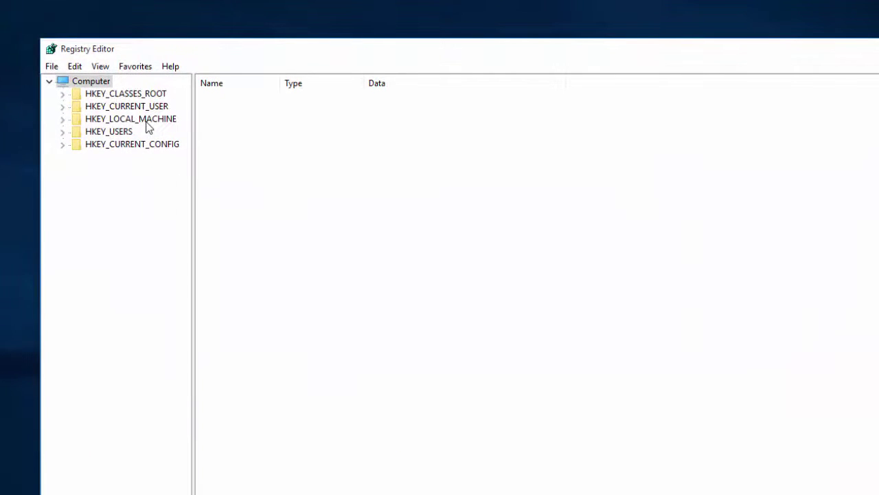
- Expand HKEY_LOCAL_MACHINE > SOFTWARE > Policies > Microsoft > Windows Defender in the registry tree
double_click(146, 120)
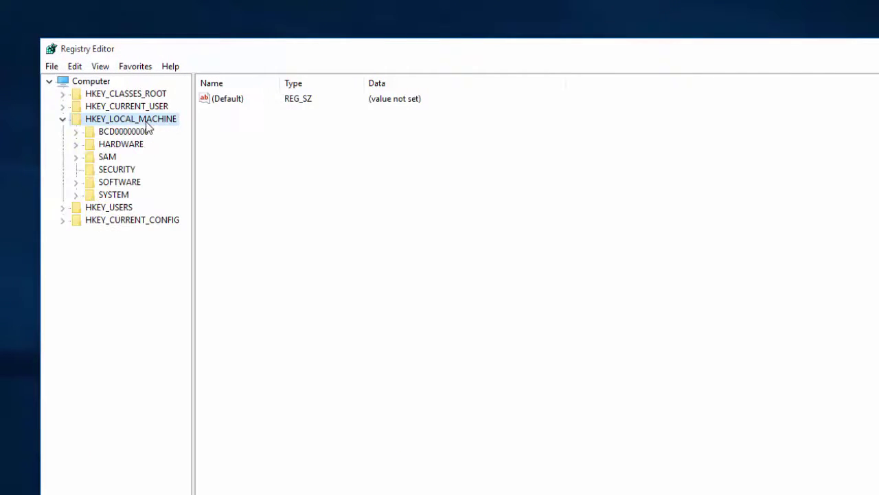
double_click(113, 184)
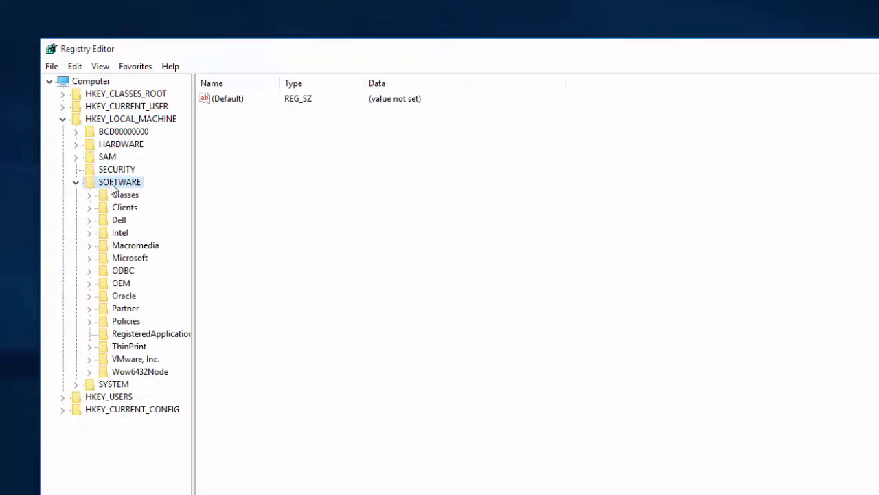
double_click(121, 322)
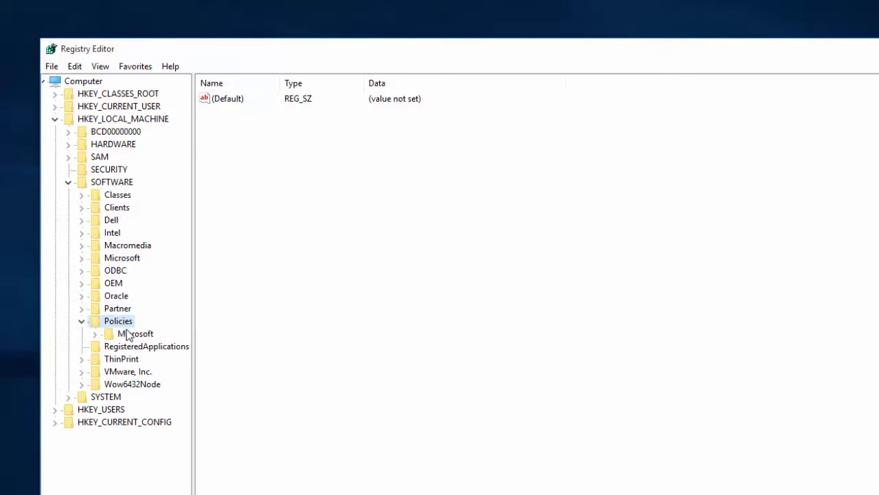
double_click(127, 335)
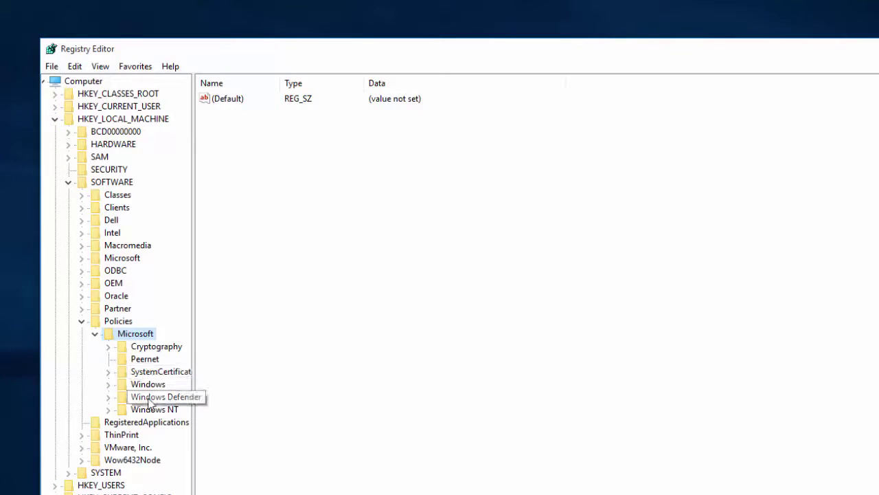
double_click(150, 397)
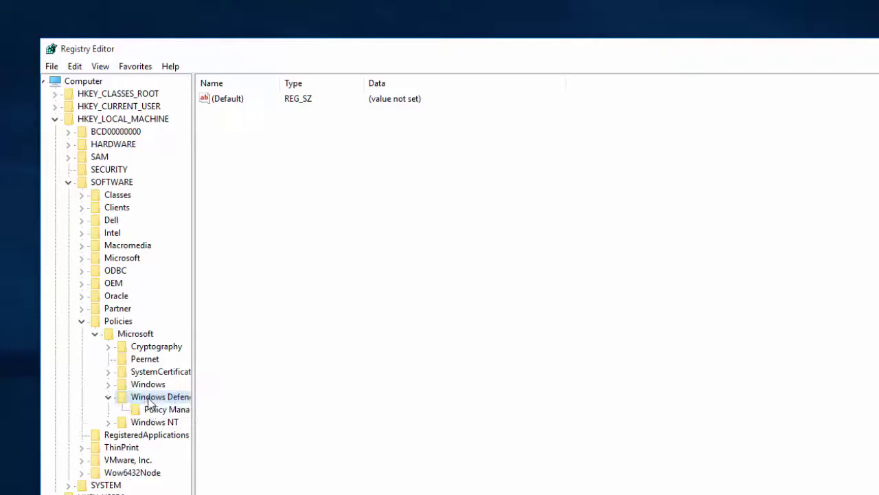
- Add a new DWORD (32-bit) Value inside the Windows Defender key
right_click(327, 244)
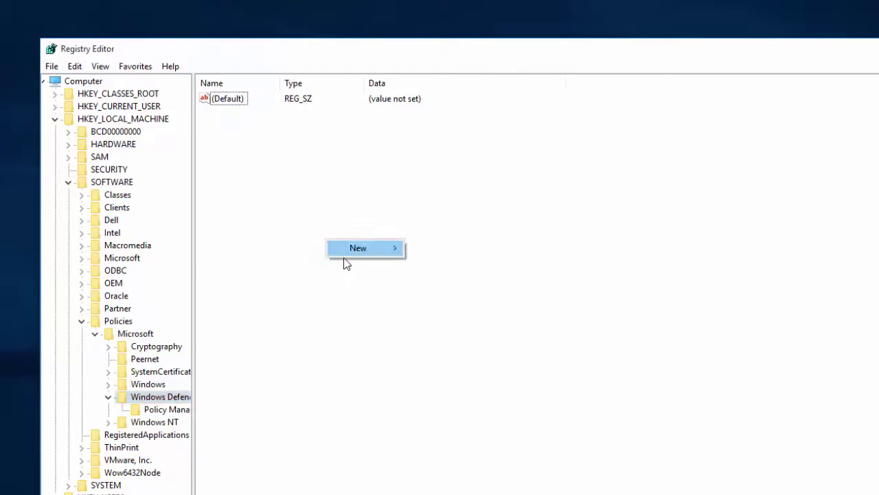
mouse_move(367, 257)
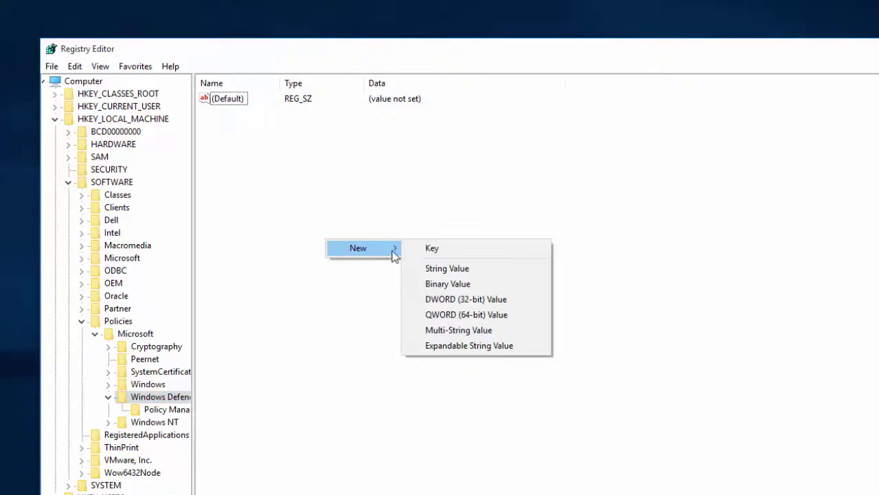
left_click(476, 301)
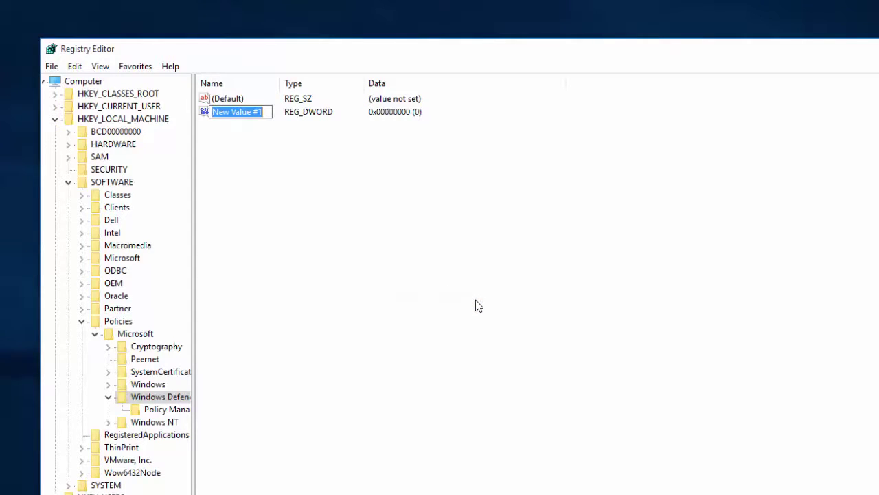
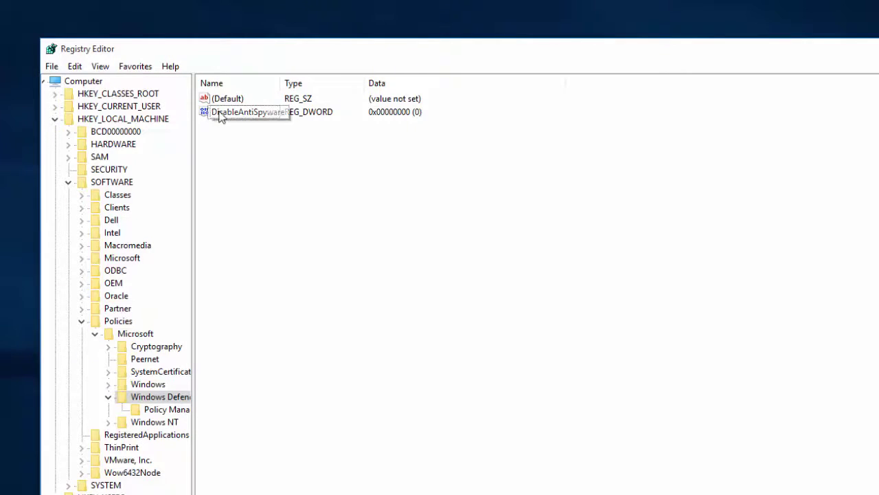
- Change the DisableAntiSpyware DWORD's value data from 0 to 1
double_click(219, 112)
type("1")
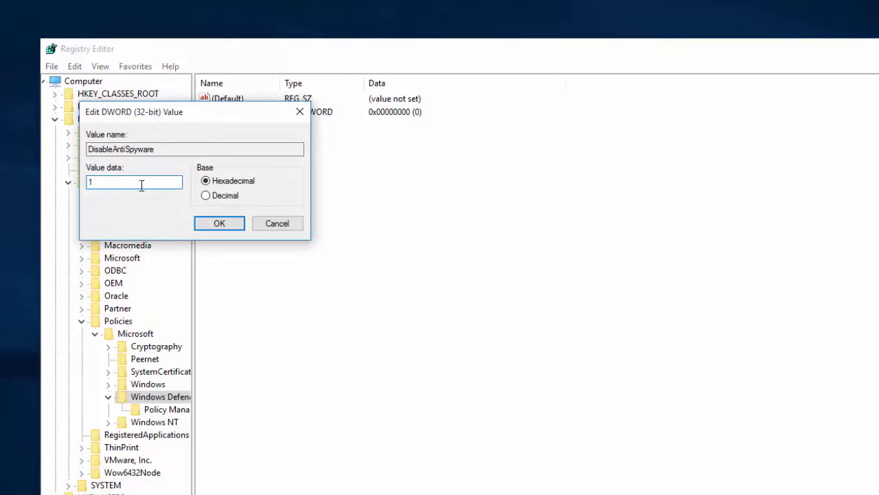
left_click(219, 224)
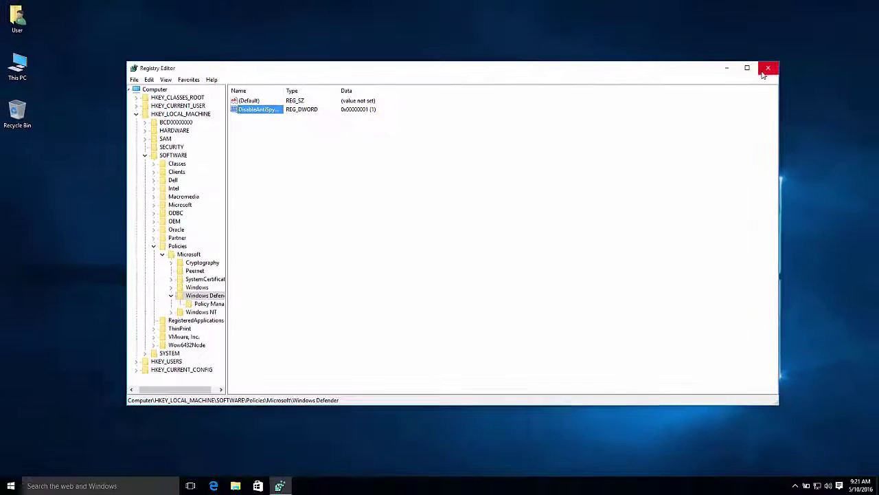
- Close Registry Editor and search Start for 'windows'
left_click(768, 69)
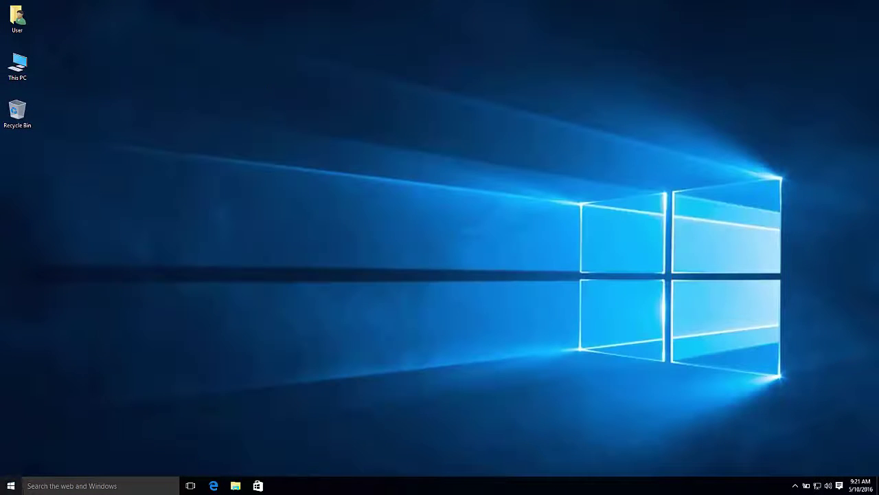
left_click(15, 487)
type("w")
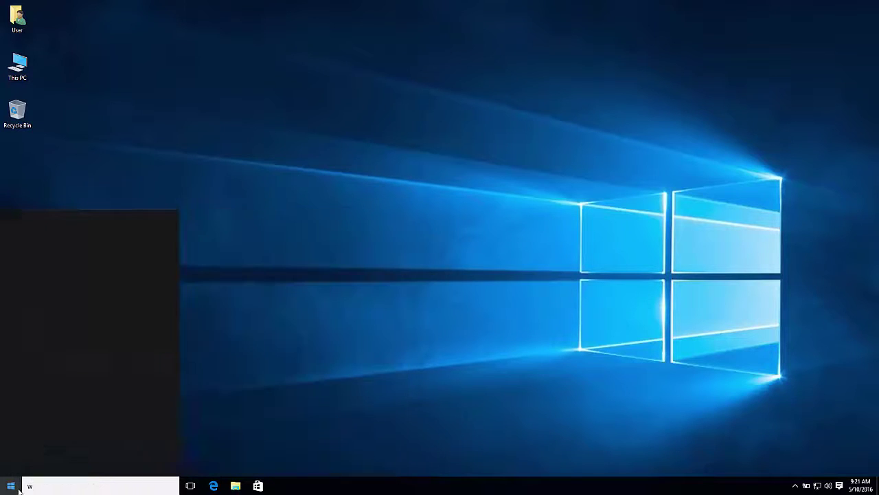
type("indows")
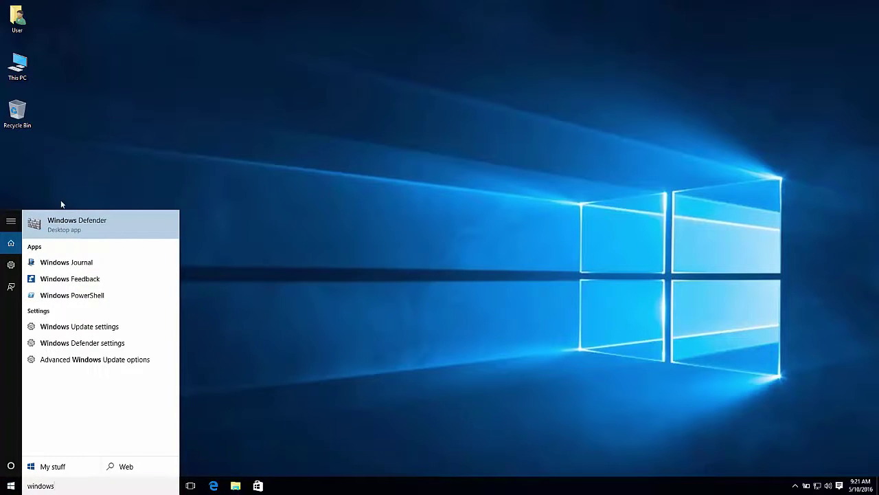
- Launch Windows Defender, dismiss its 'turned off by group policy' notice, and open Start
left_click(61, 214)
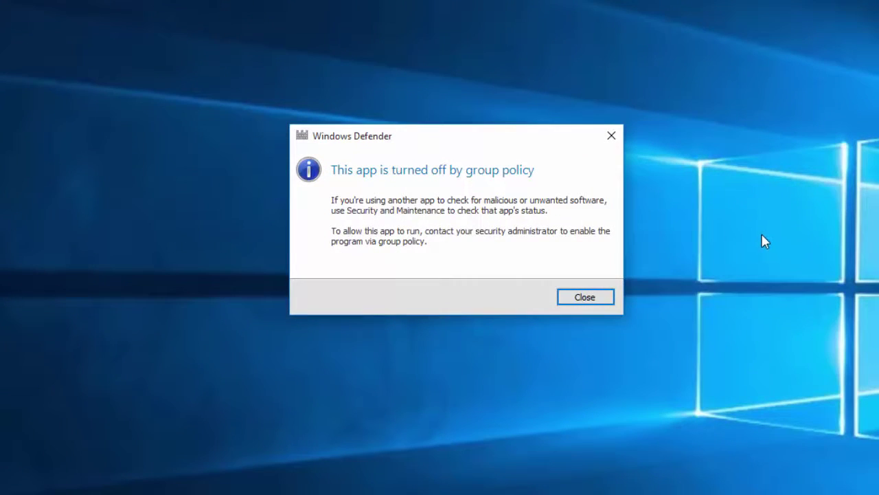
left_click(611, 137)
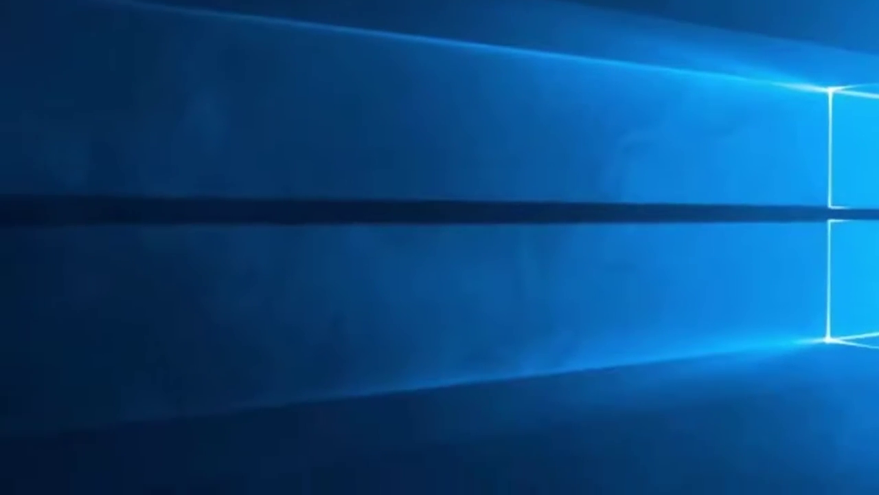
left_click(18, 479)
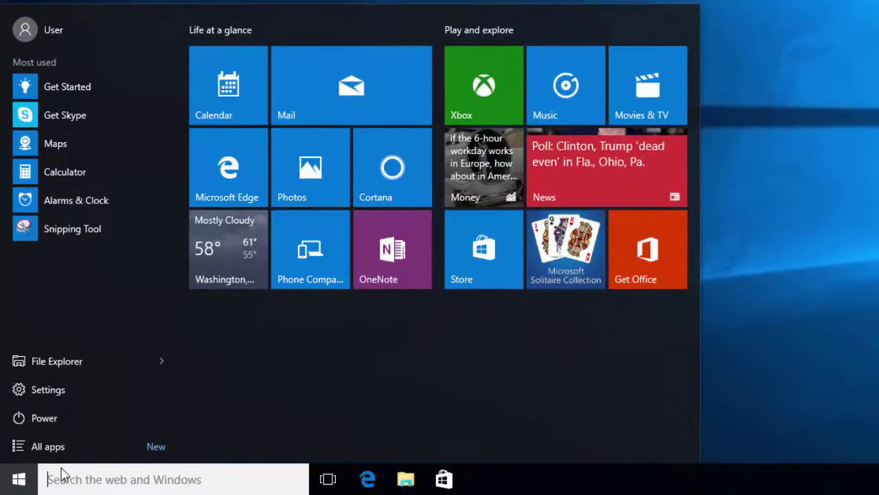
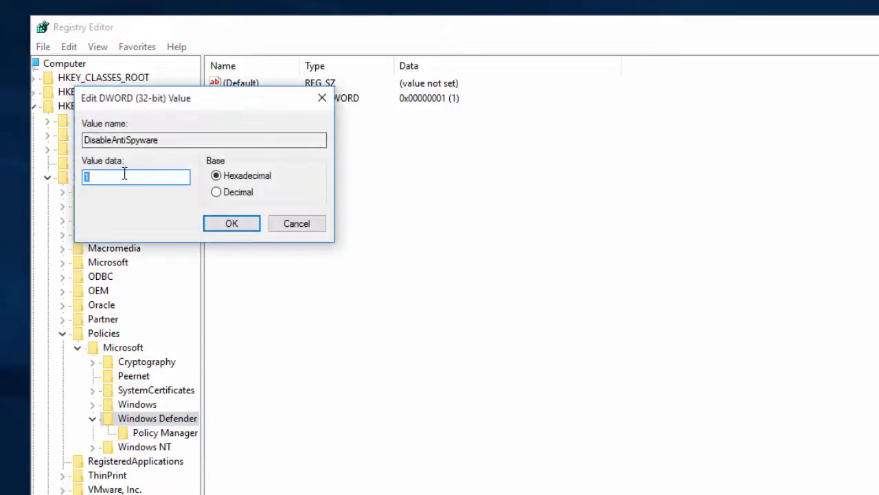
type("0")
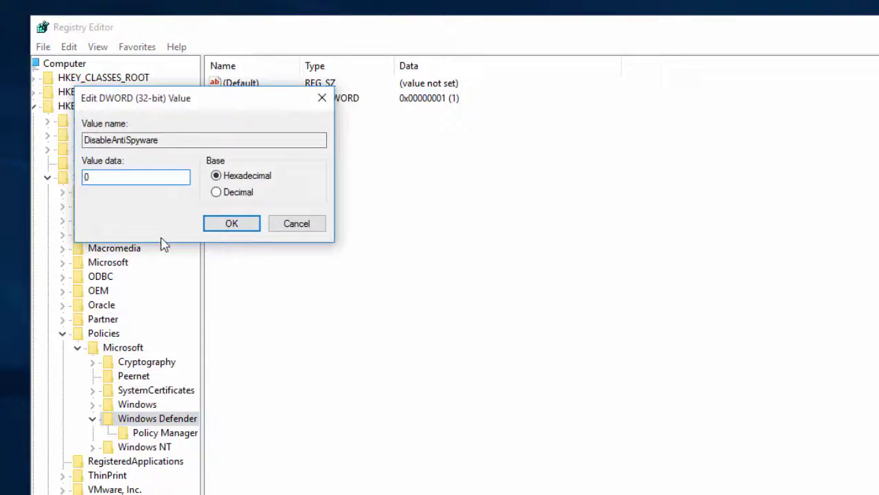
left_click(250, 230)
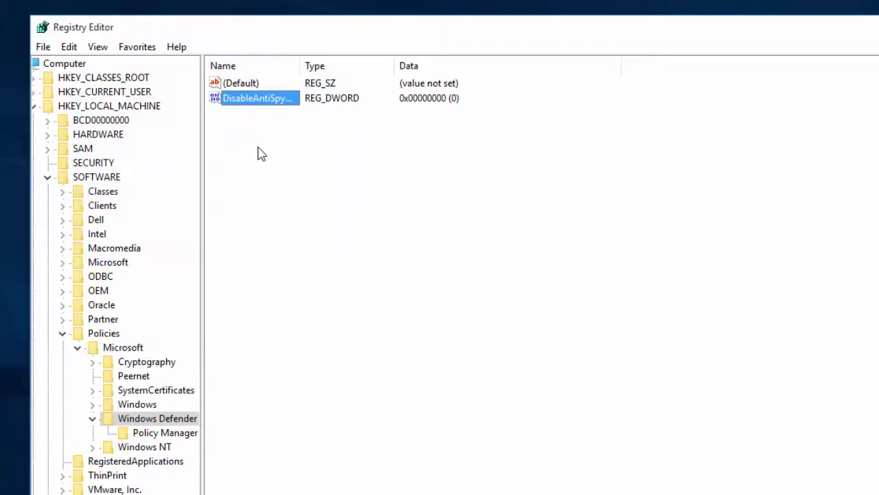
key("Delete")
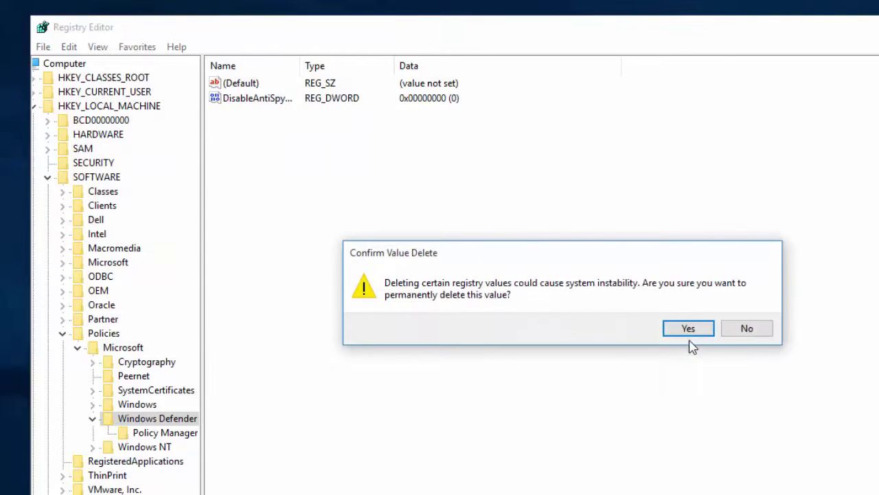
left_click(690, 334)
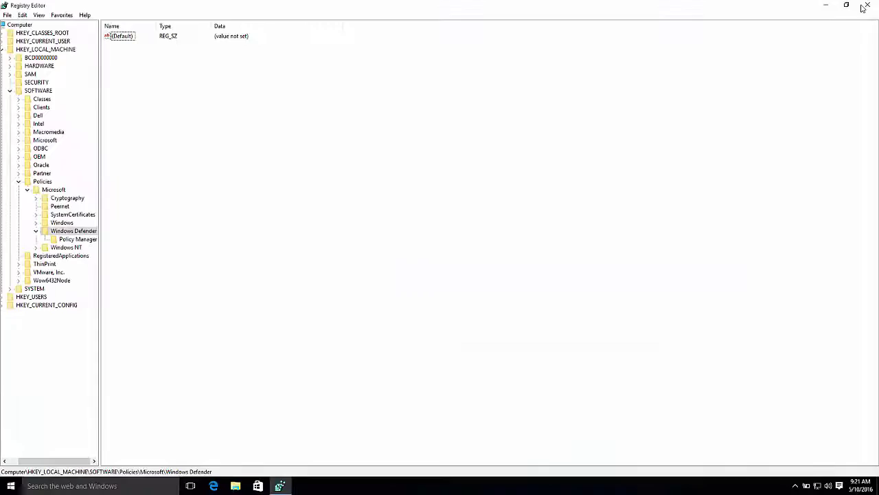
left_click(865, 6)
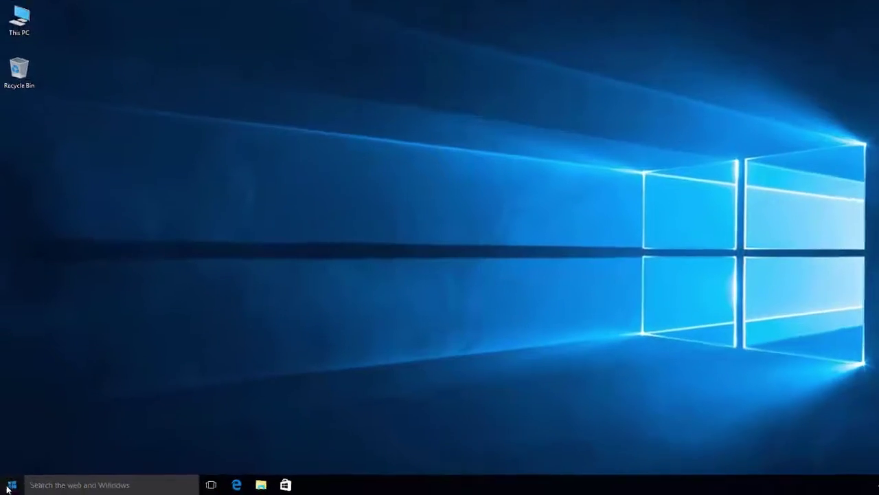
left_click(6, 479)
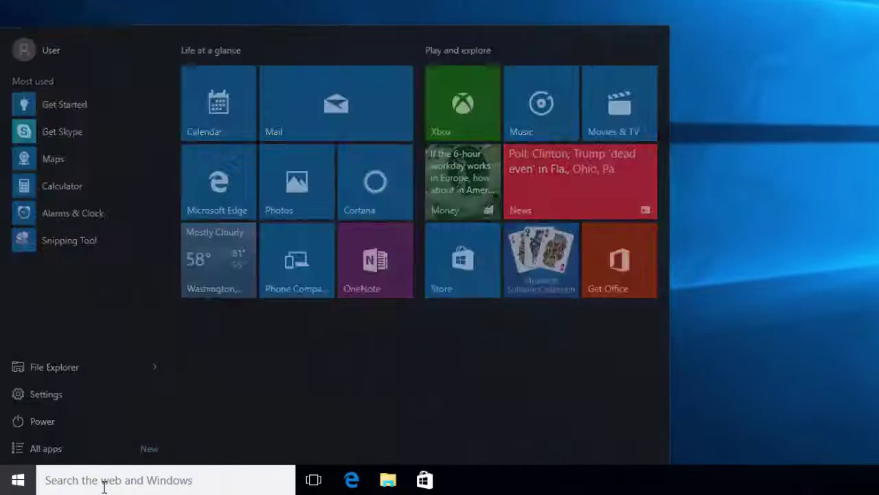
type("windows de")
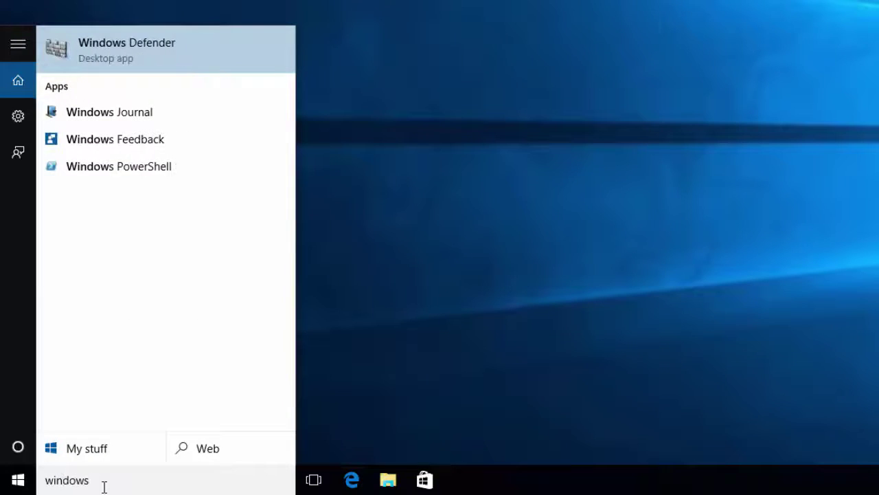
left_click(197, 46)
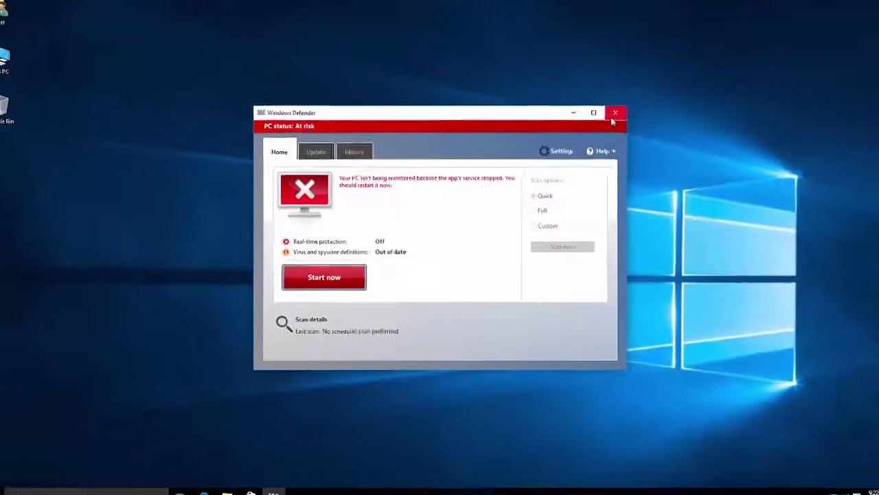
left_click(723, 52)
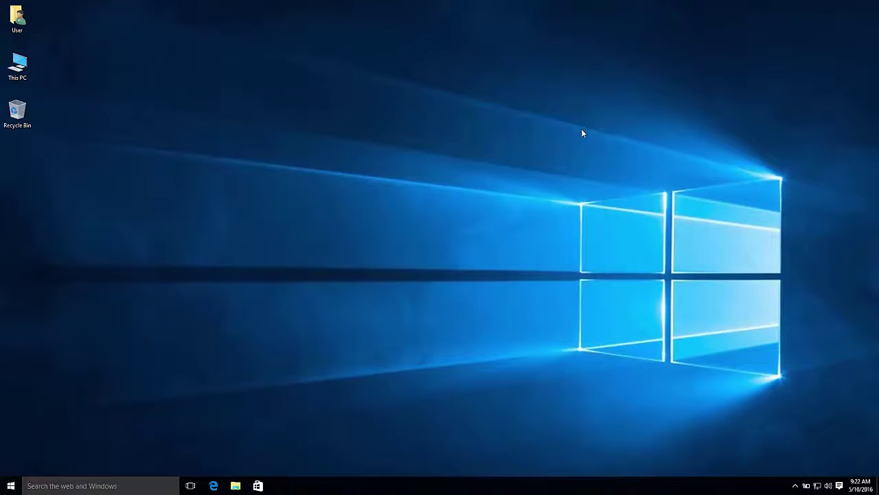